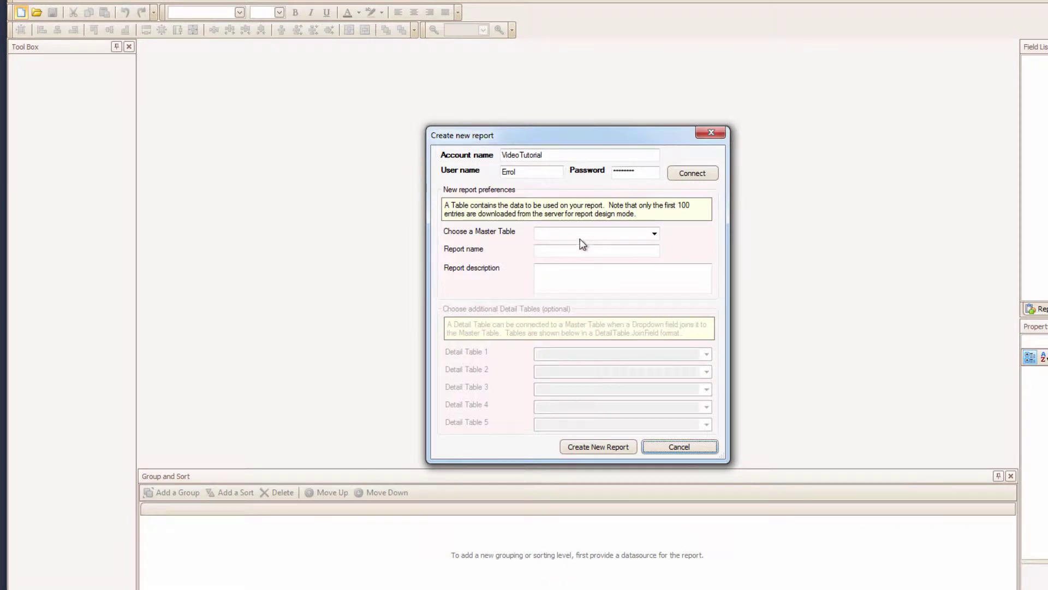
# - Create a new Invoice-based report named 'Pivot Grid Fun' with description 'Fun times'
pyautogui.click(654, 234)
pyautogui.write('invoic')
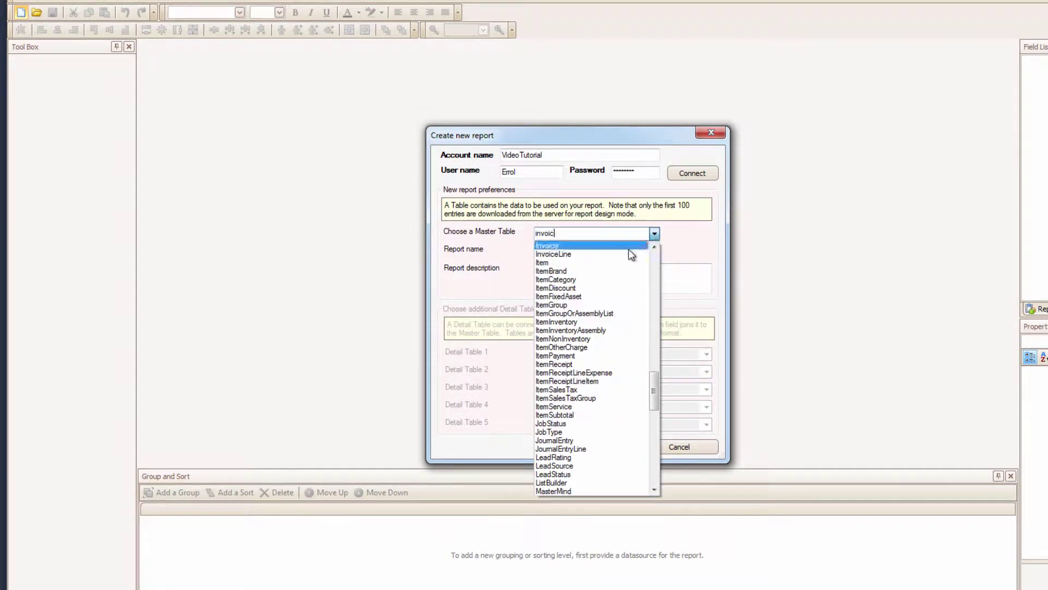
pyautogui.click(628, 247)
pyautogui.click(628, 250)
pyautogui.write('Pivot')
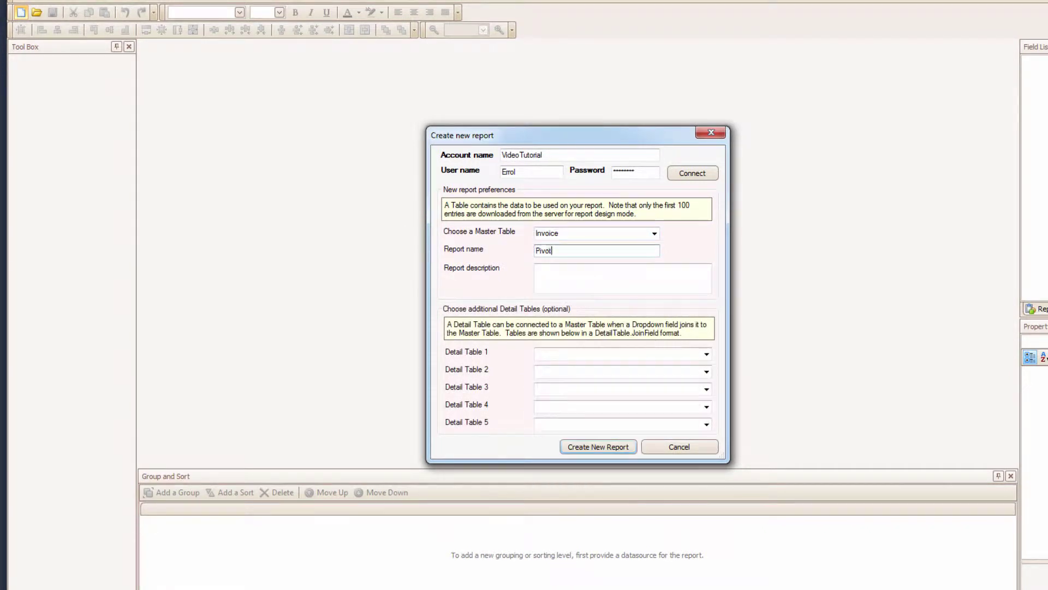
pyautogui.write(' Grid Fun')
pyautogui.press('Tab')
pyautogui.write('Fun times')
pyautogui.press('Return')
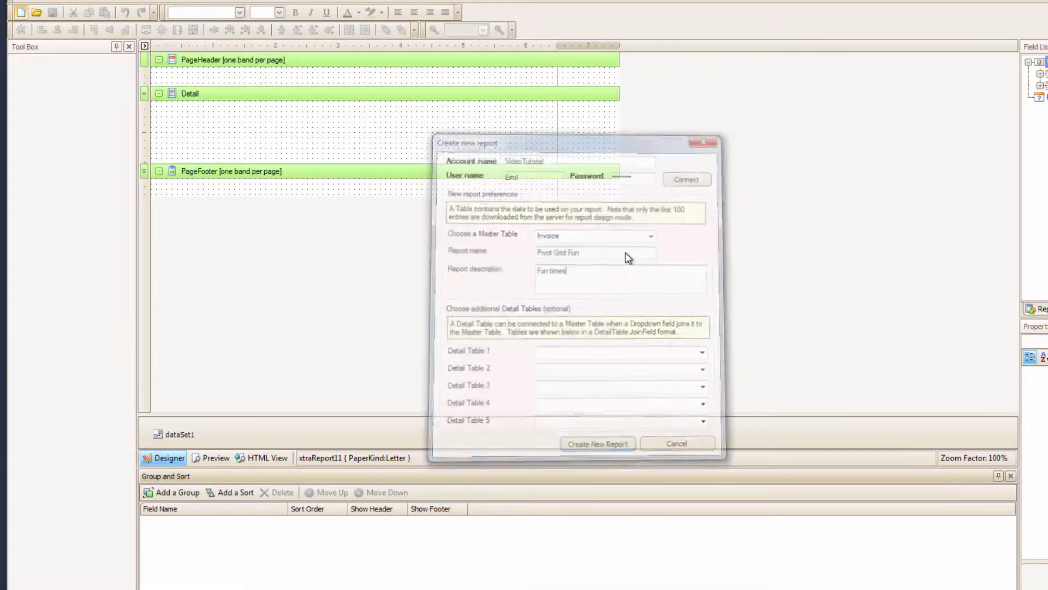
# - Add a Report Header band, shrink Detail to zero height and make the header much taller
pyautogui.rightClick(467, 145)
pyautogui.moveTo(510, 183)
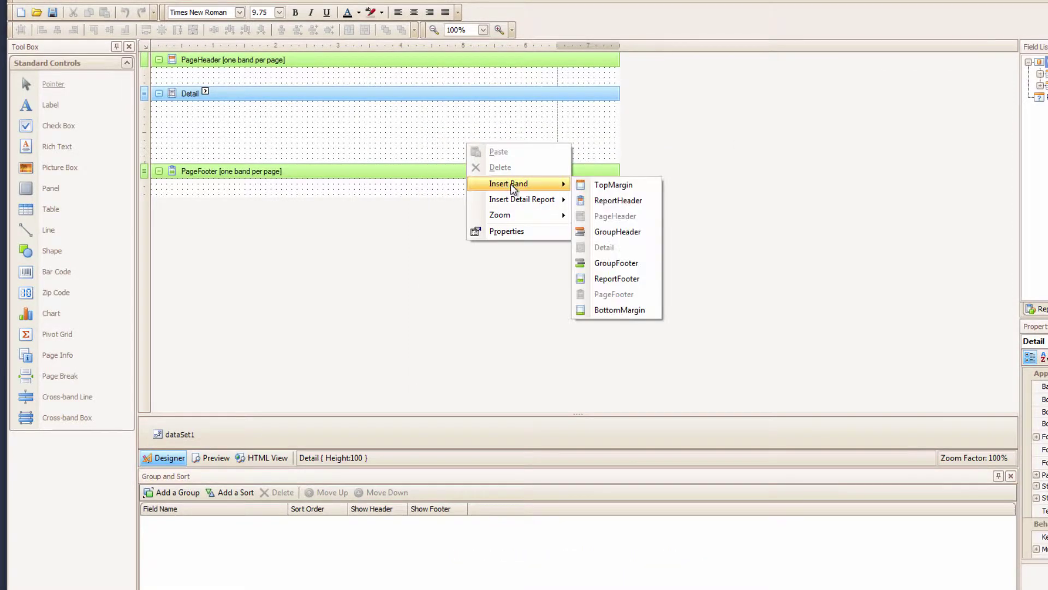
pyautogui.click(599, 201)
pyautogui.moveTo(493, 243); pyautogui.dragTo(503, 145)
pyautogui.moveTo(502, 130); pyautogui.dragTo(512, 374)
# - Select the whole report and begin changing its page orientation
pyautogui.click(818, 364)
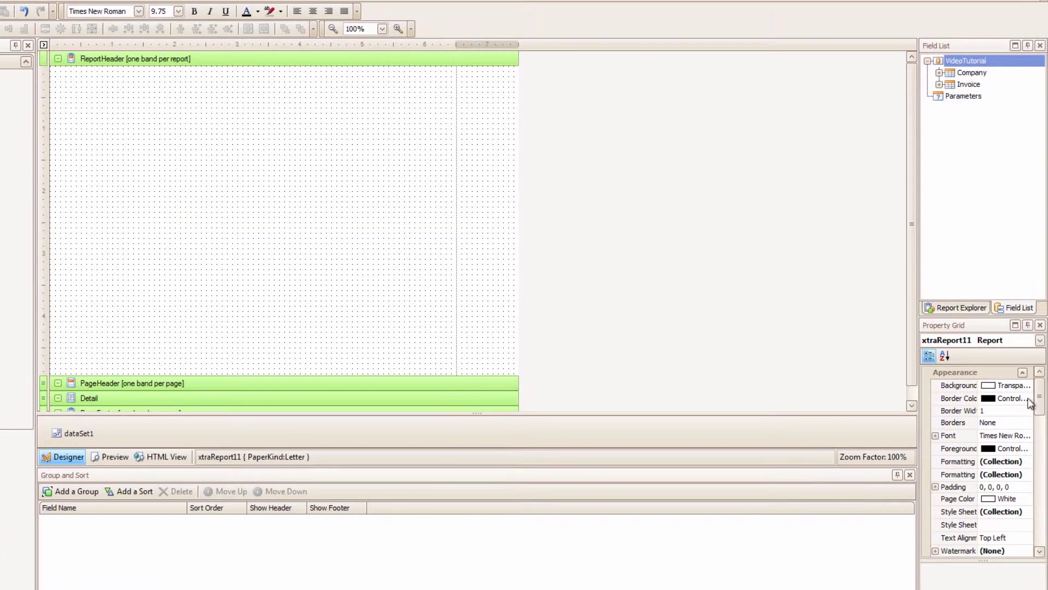
pyautogui.scroll(-10, 1031, 403)
pyautogui.click(1016, 497)
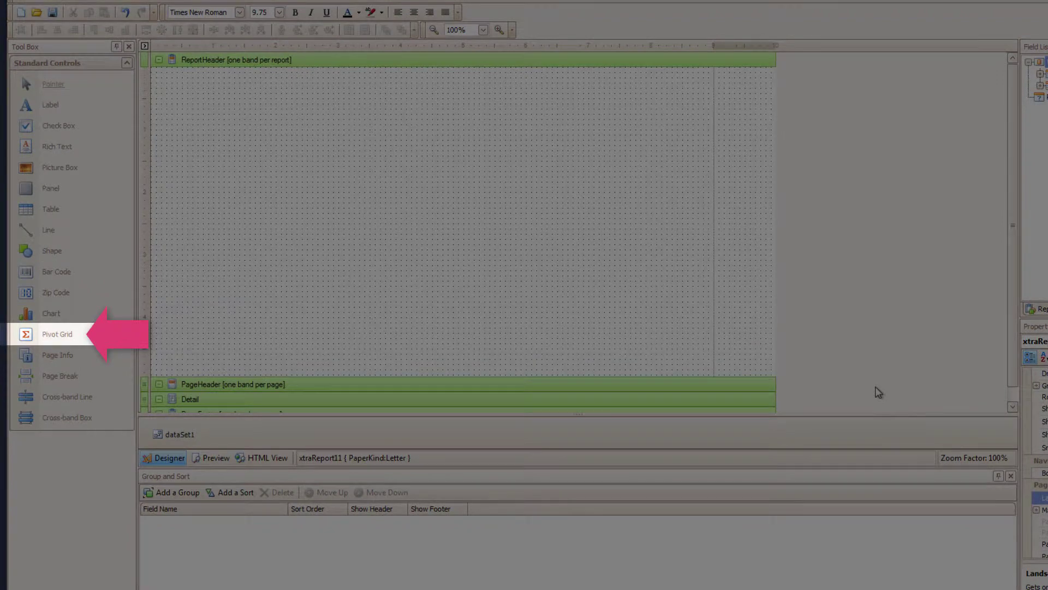
# - Stretch a new pivot grid across the report header and bind it to dataSet1
pyautogui.moveTo(58, 332); pyautogui.dragTo(160, 71)
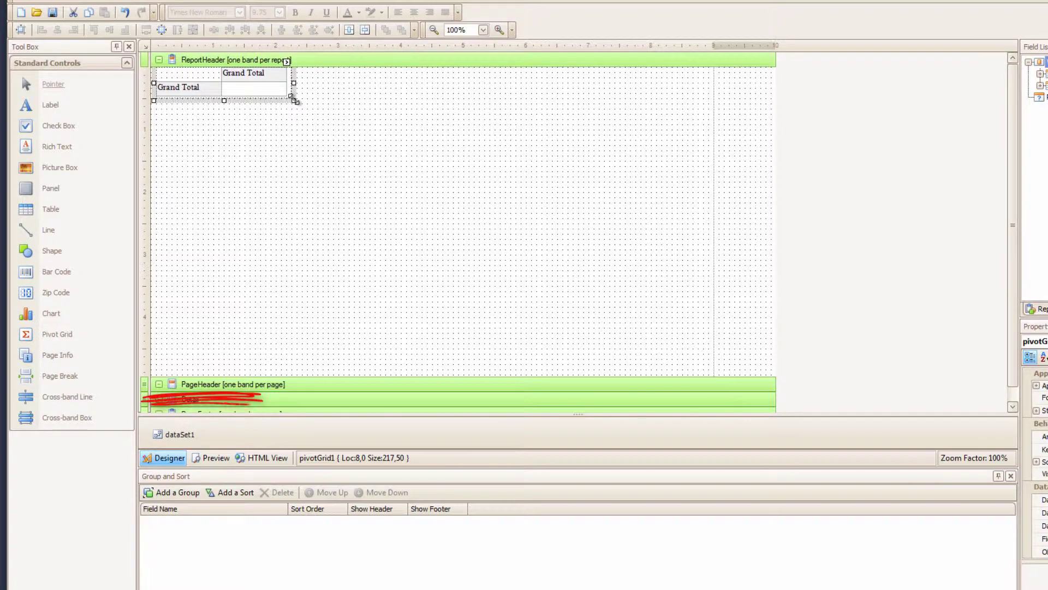
pyautogui.moveTo(295, 100)
pyautogui.mouseDown()
pyautogui.moveTo(674, 370)
pyautogui.moveTo(712, 378)
pyautogui.mouseUp()
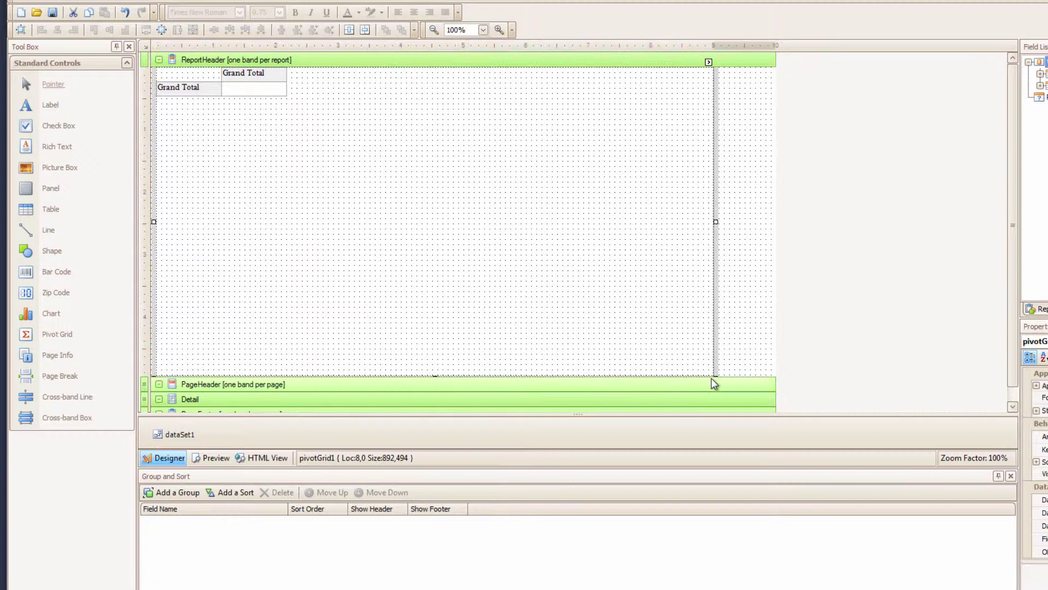
pyautogui.click(710, 63)
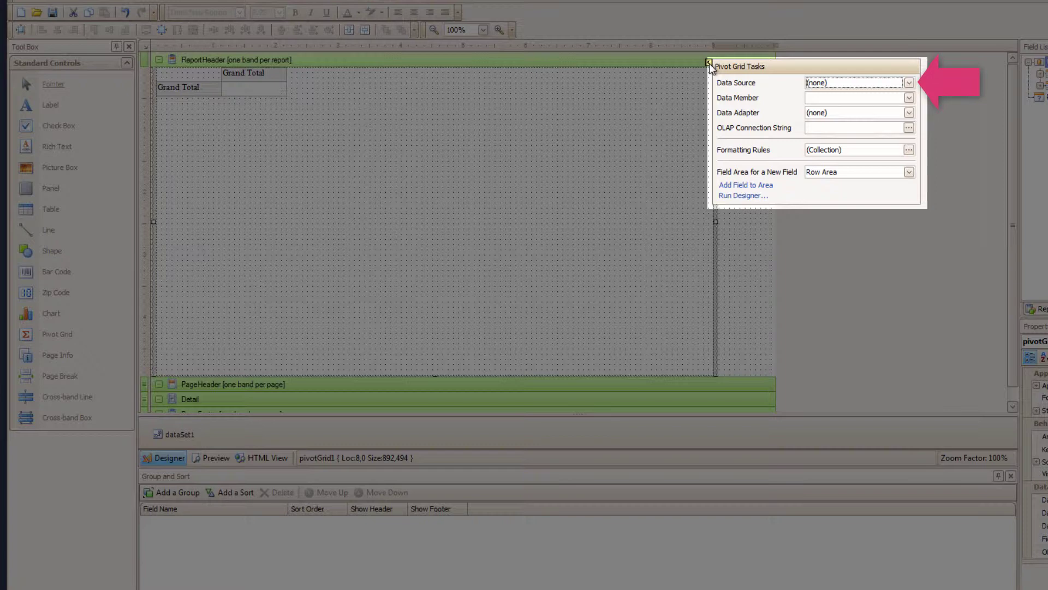
pyautogui.click(909, 83)
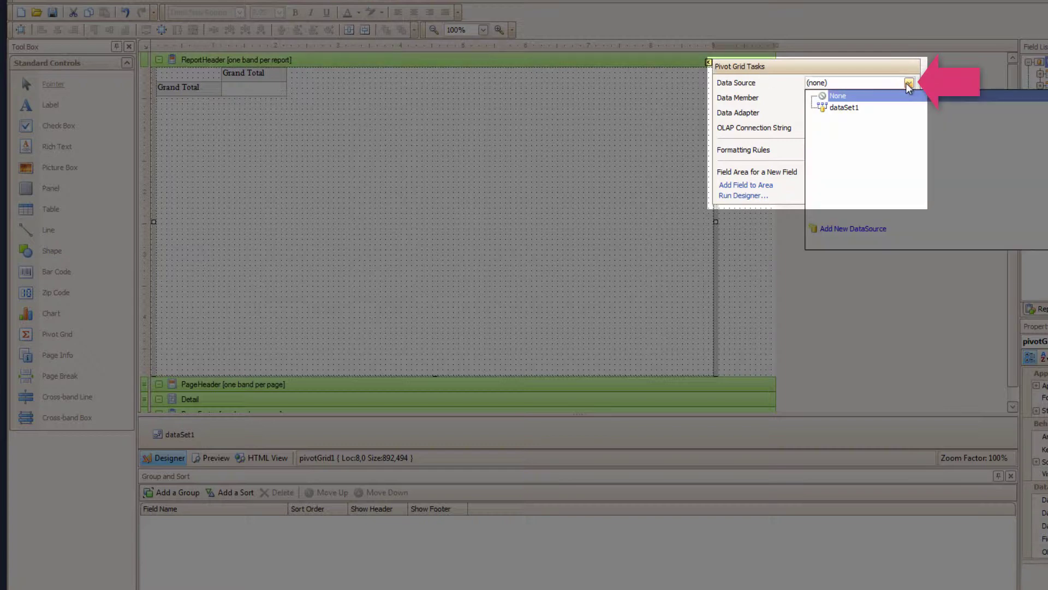
pyautogui.click(866, 111)
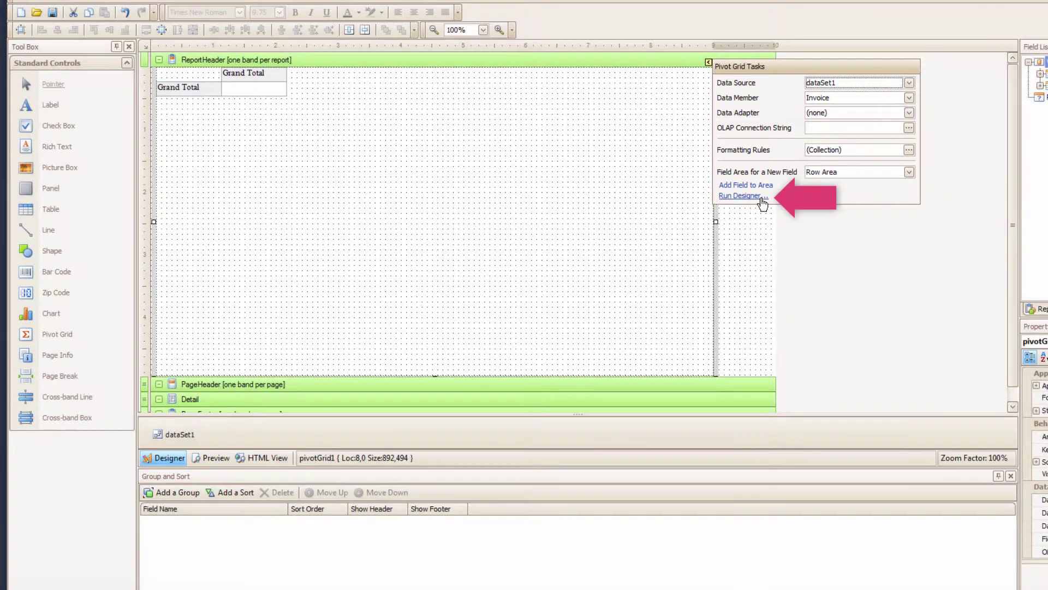
pyautogui.click(762, 200)
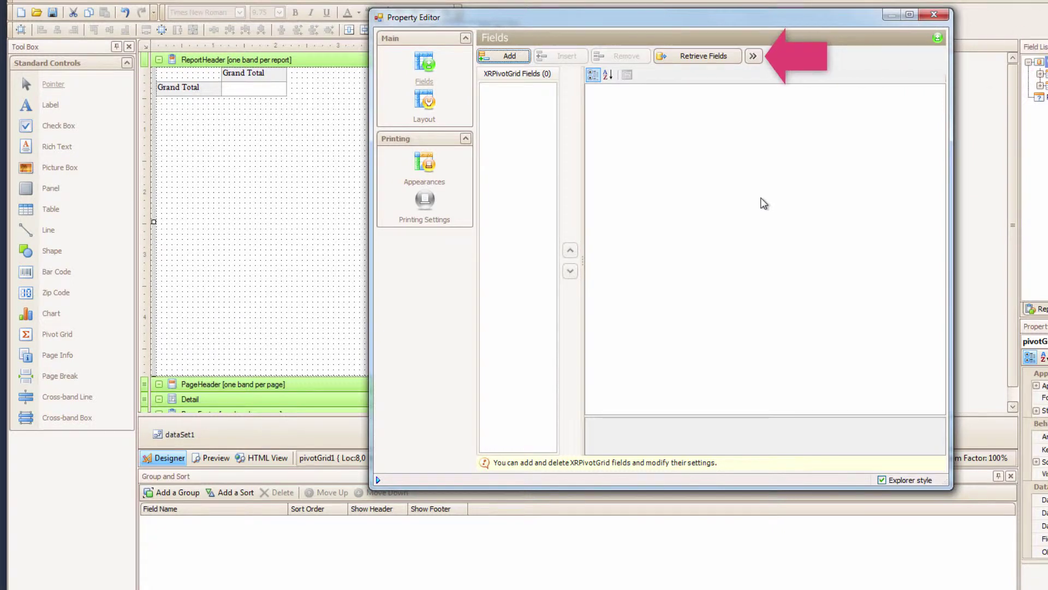
# - Add Amount, Customer and TxnDate from the field list as pivot grid fields
pyautogui.click(753, 56)
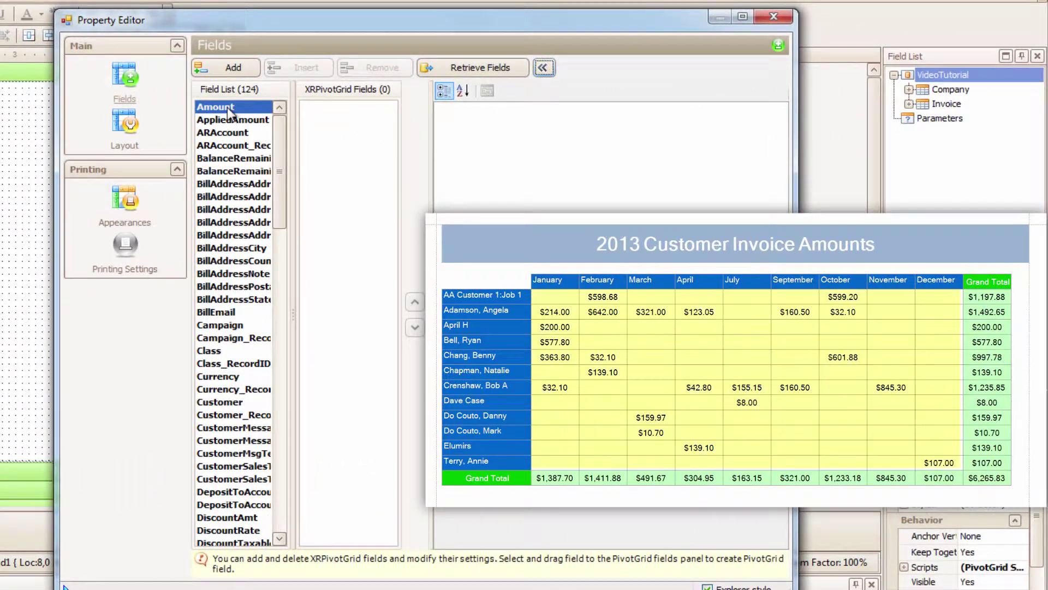
pyautogui.doubleClick(229, 115)
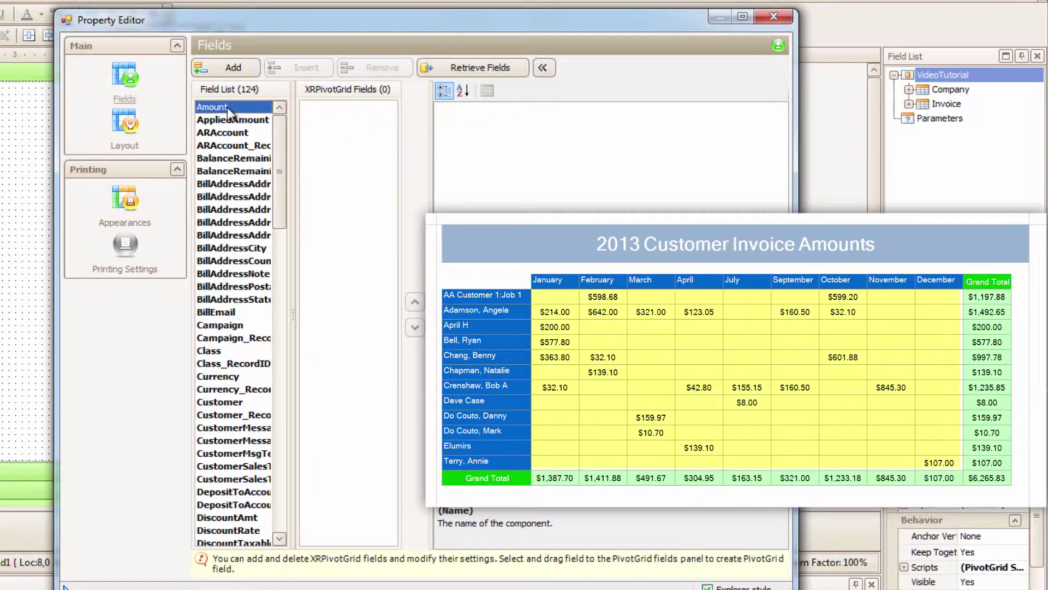
pyautogui.doubleClick(238, 403)
pyautogui.click(277, 402)
pyautogui.moveTo(276, 402); pyautogui.dragTo(277, 485)
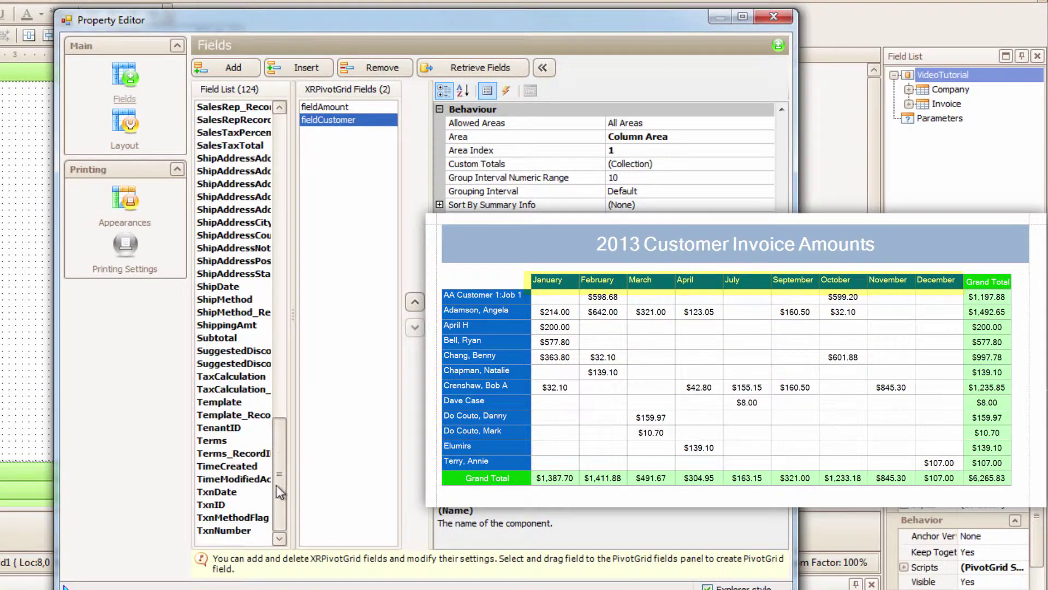
pyautogui.doubleClick(231, 490)
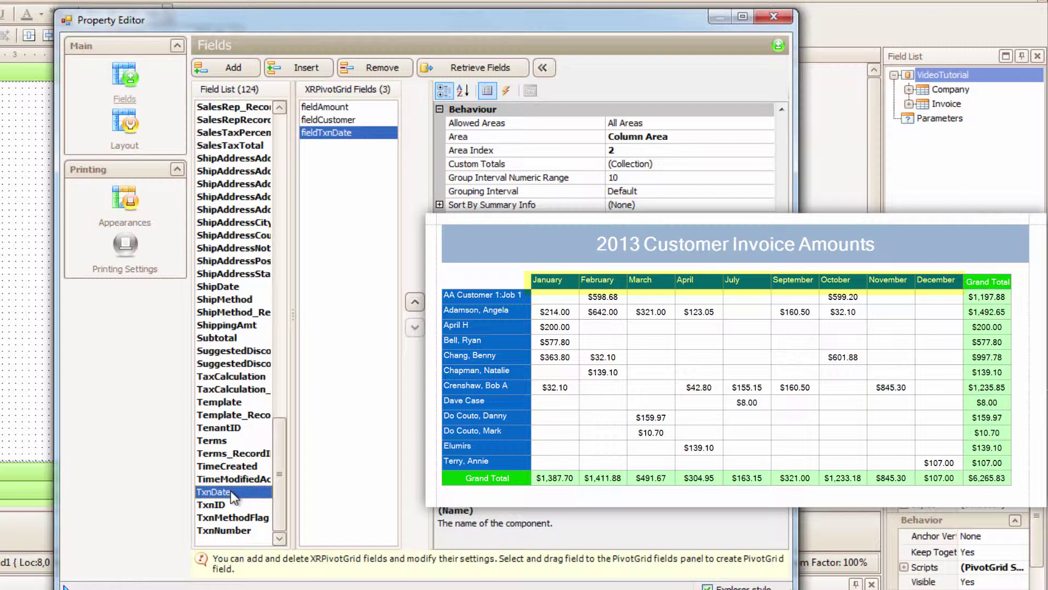
# - Review the three fields and put fieldAmount in the Data Area
pyautogui.click(549, 67)
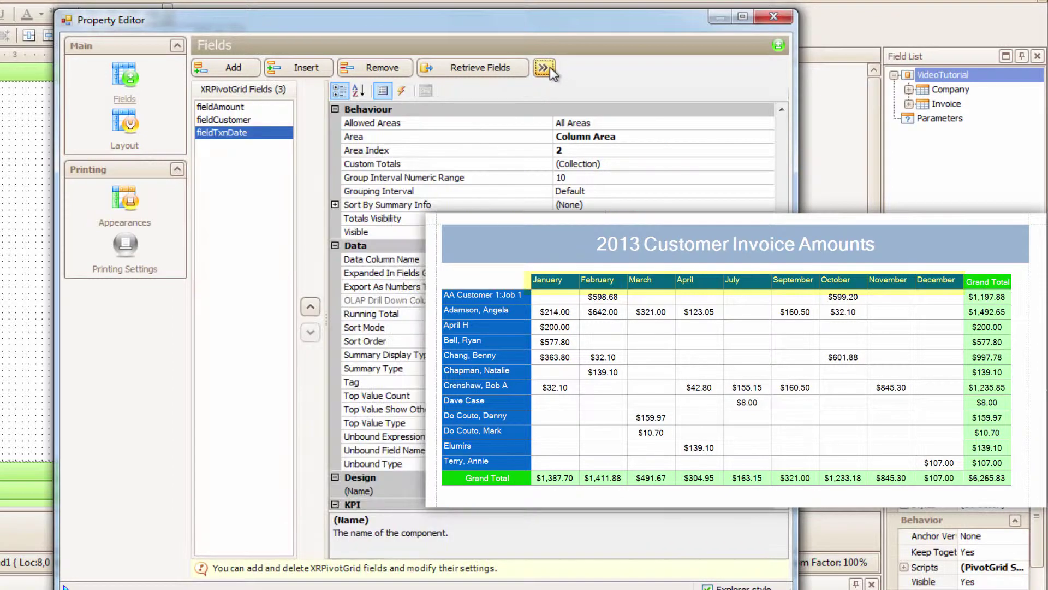
pyautogui.click(241, 109)
pyautogui.click(244, 121)
pyautogui.click(245, 133)
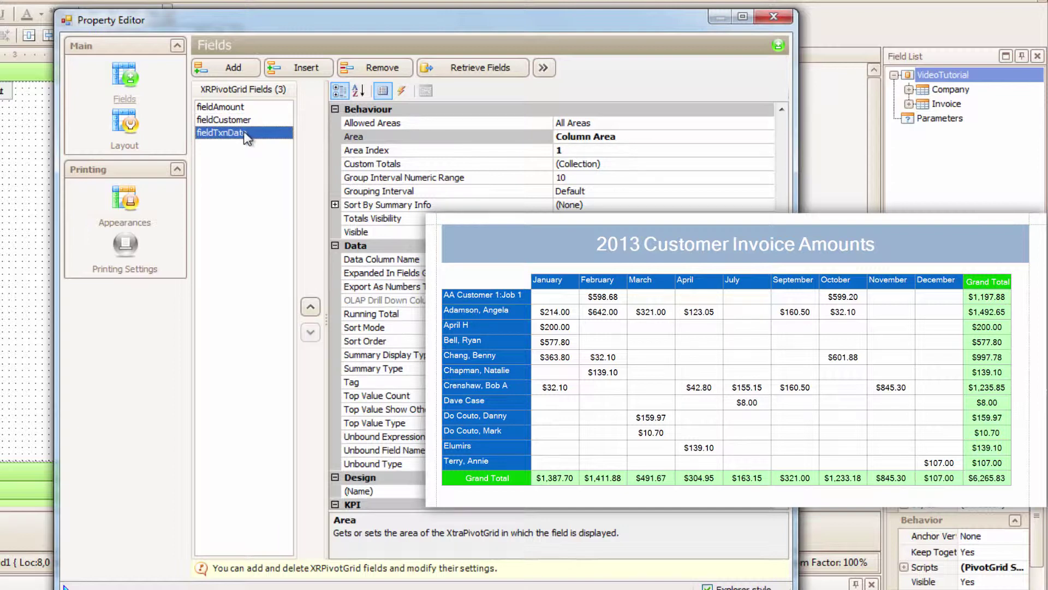
pyautogui.click(245, 108)
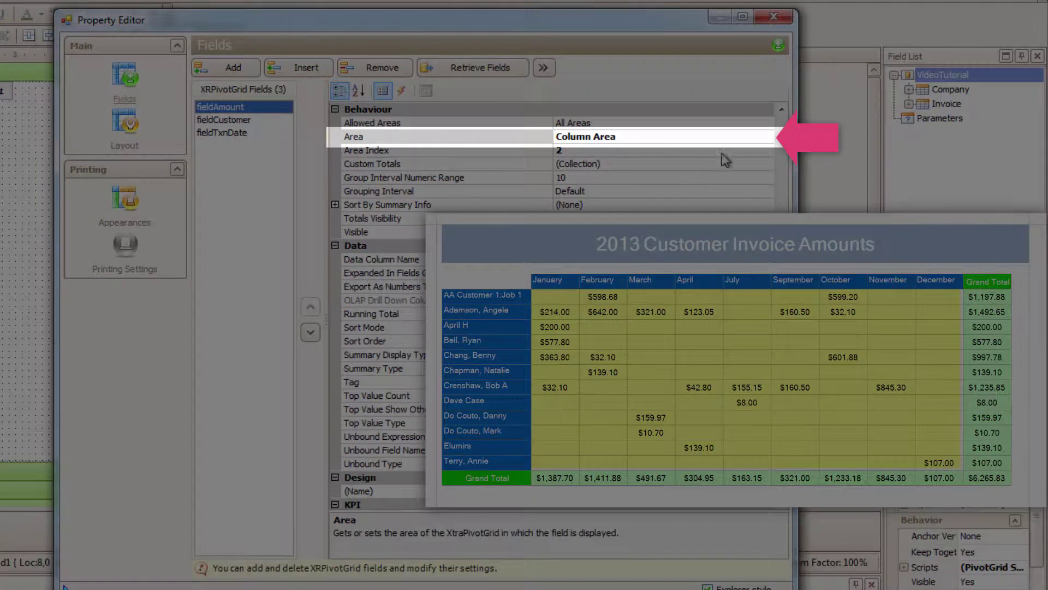
pyautogui.click(736, 140)
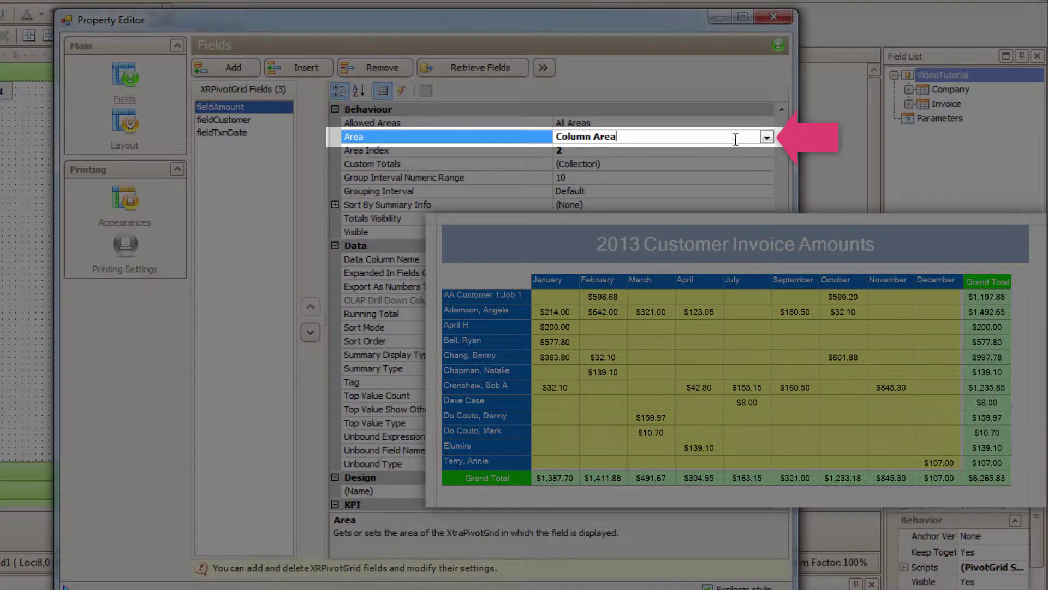
pyautogui.click(767, 137)
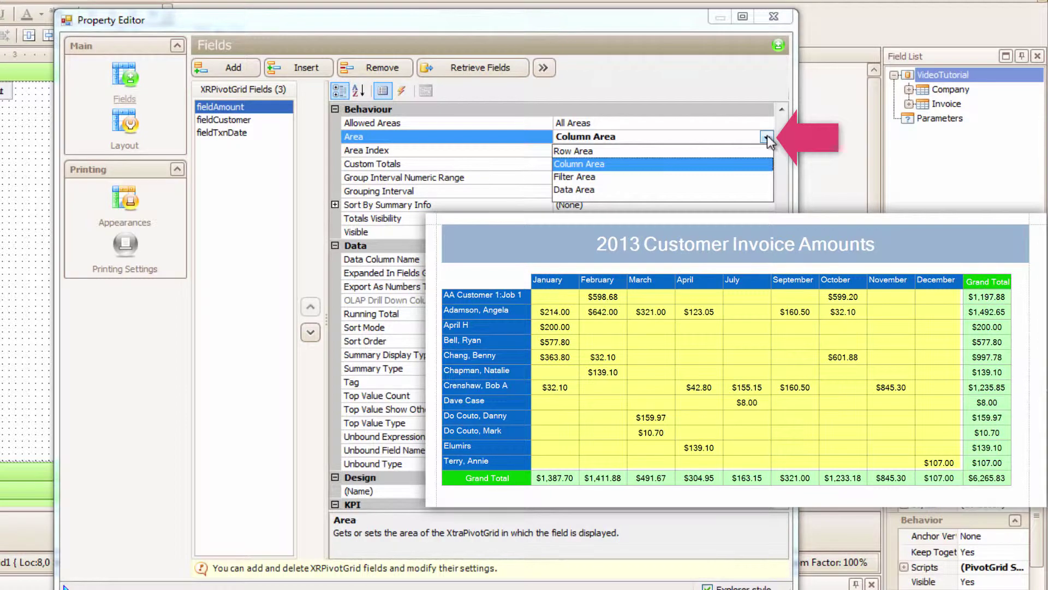
pyautogui.click(676, 185)
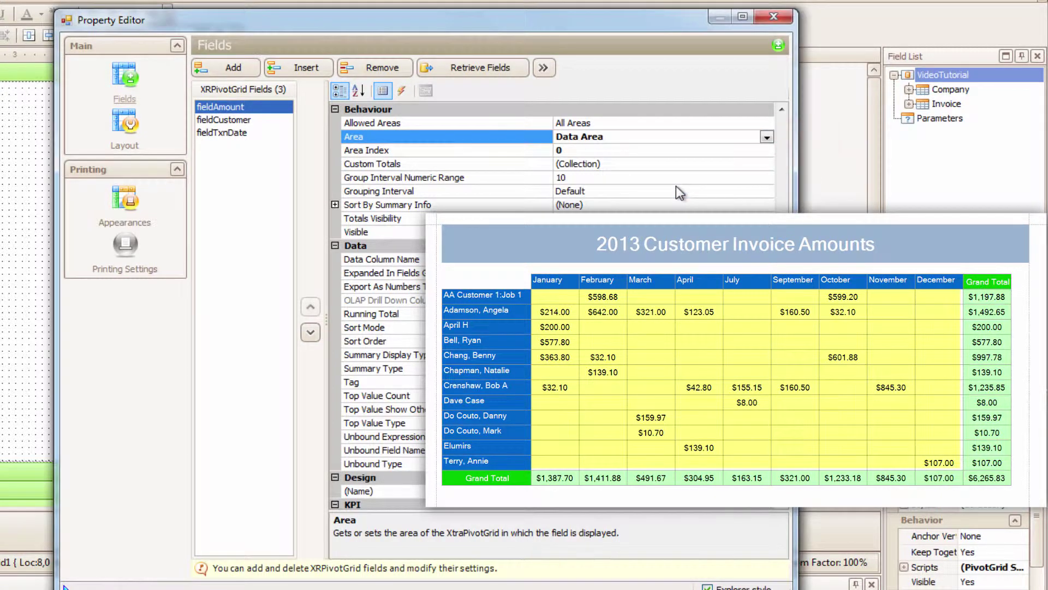
# - Put fieldCustomer in the Row Area, confirm TxnDate stays in Column Area, and close the editor
pyautogui.click(247, 121)
pyautogui.click(649, 140)
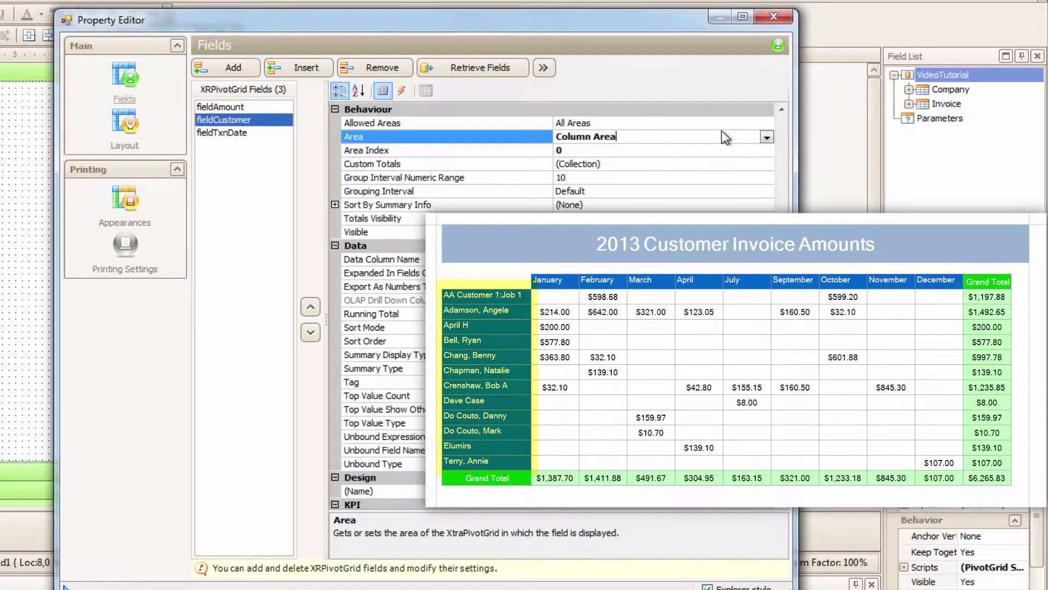
pyautogui.click(767, 137)
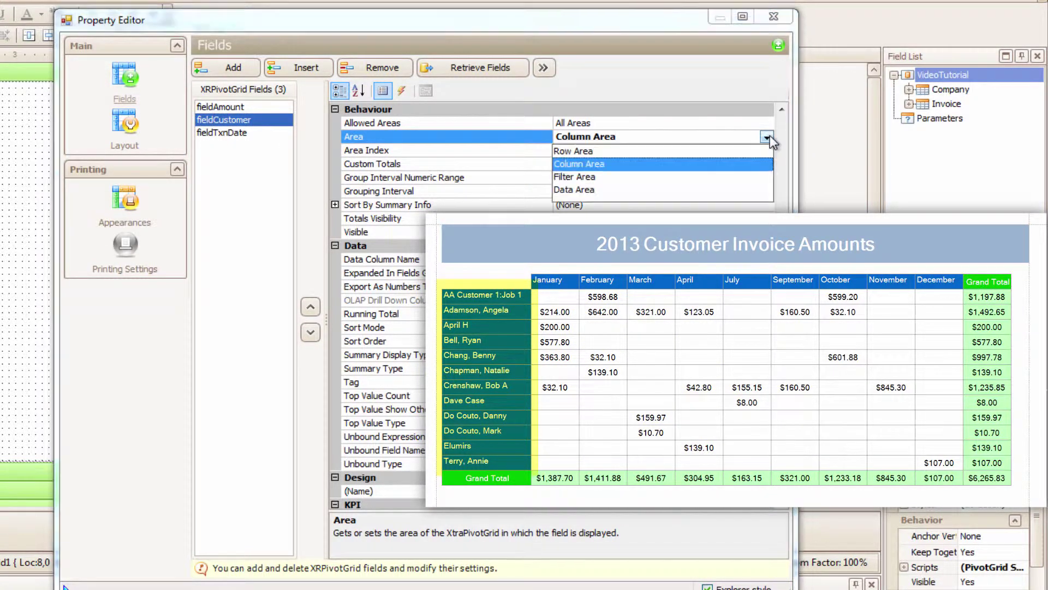
pyautogui.click(634, 149)
pyautogui.click(249, 133)
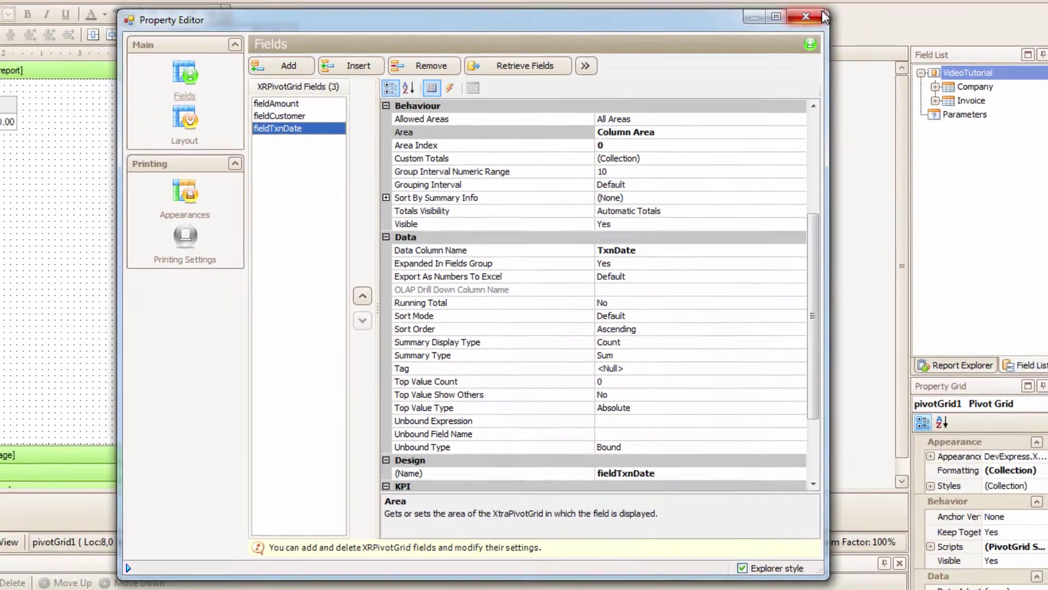
pyautogui.click(773, 16)
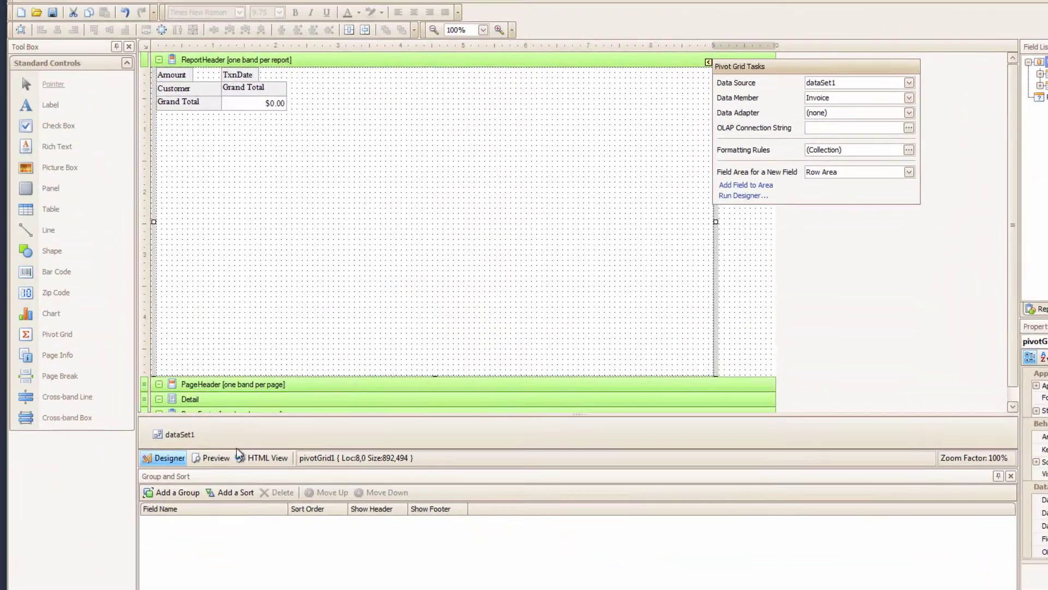
pyautogui.click(117, 492)
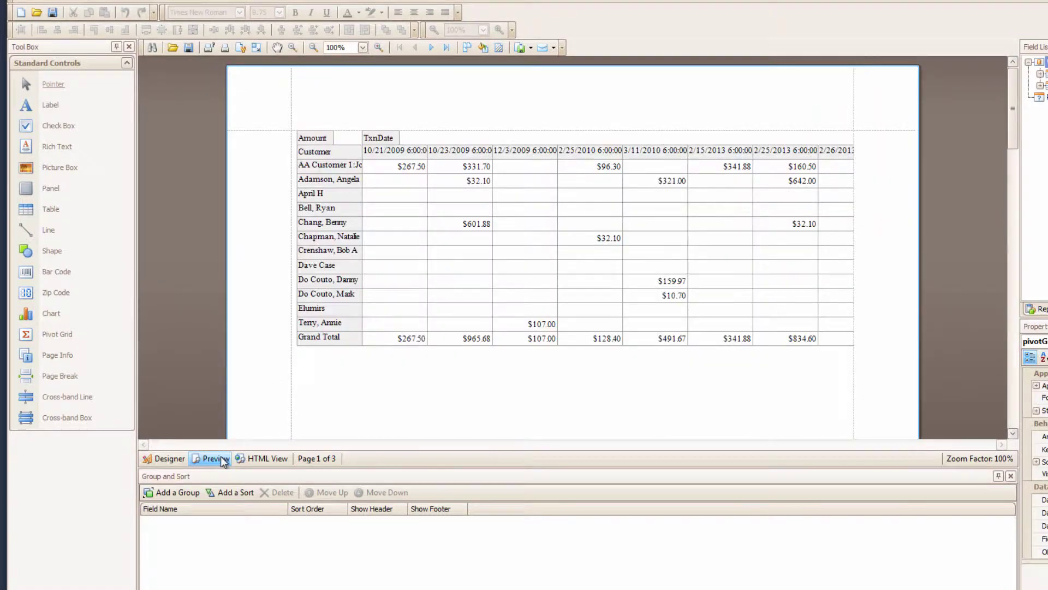
pyautogui.scroll(-10, 331, 403)
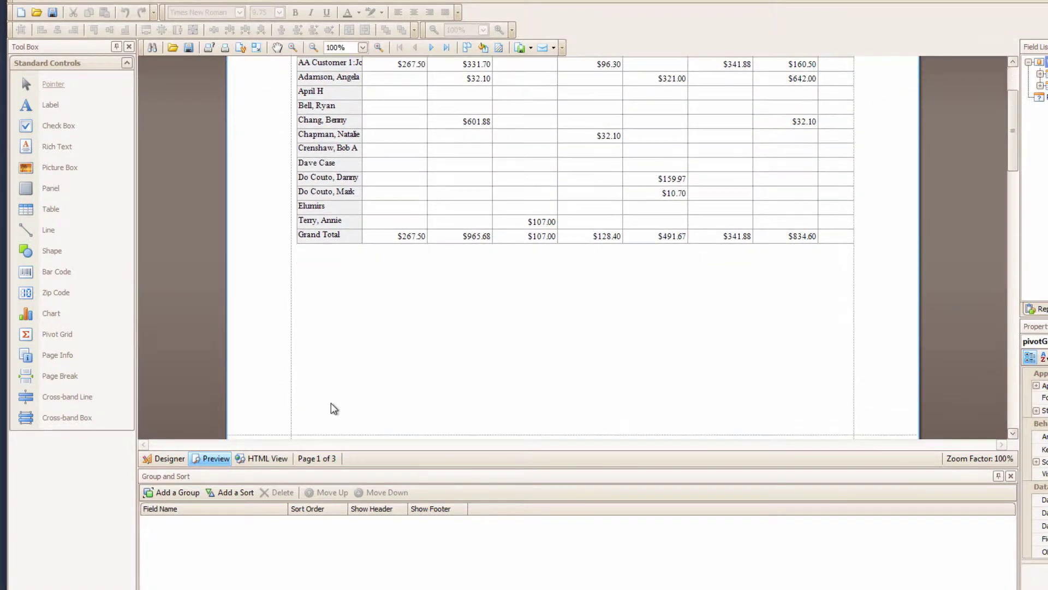
pyautogui.scroll(-10, 331, 403)
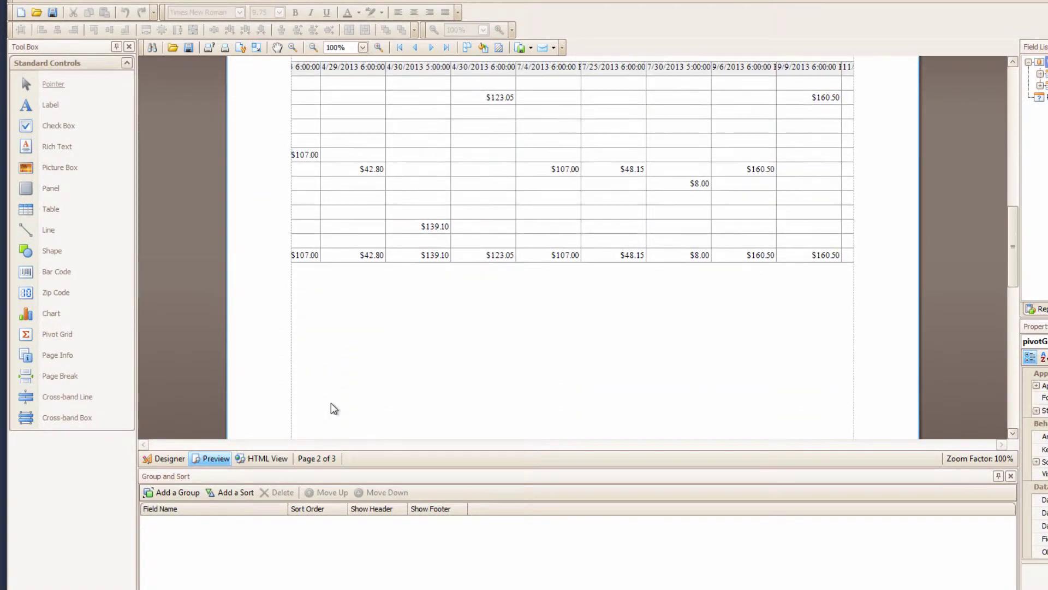
pyautogui.scroll(10, 331, 403)
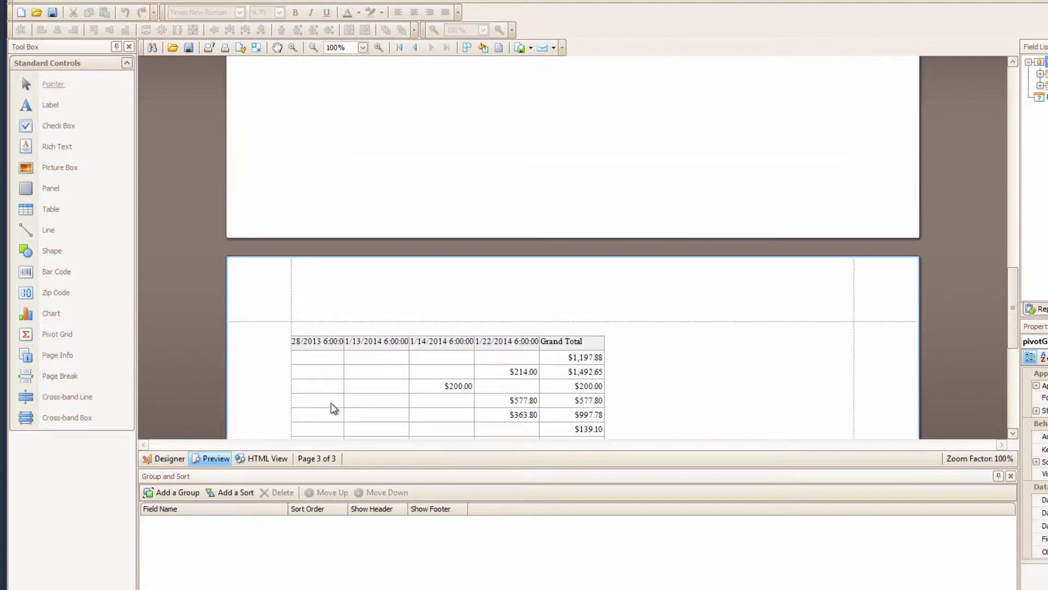
pyautogui.scroll(10, 331, 404)
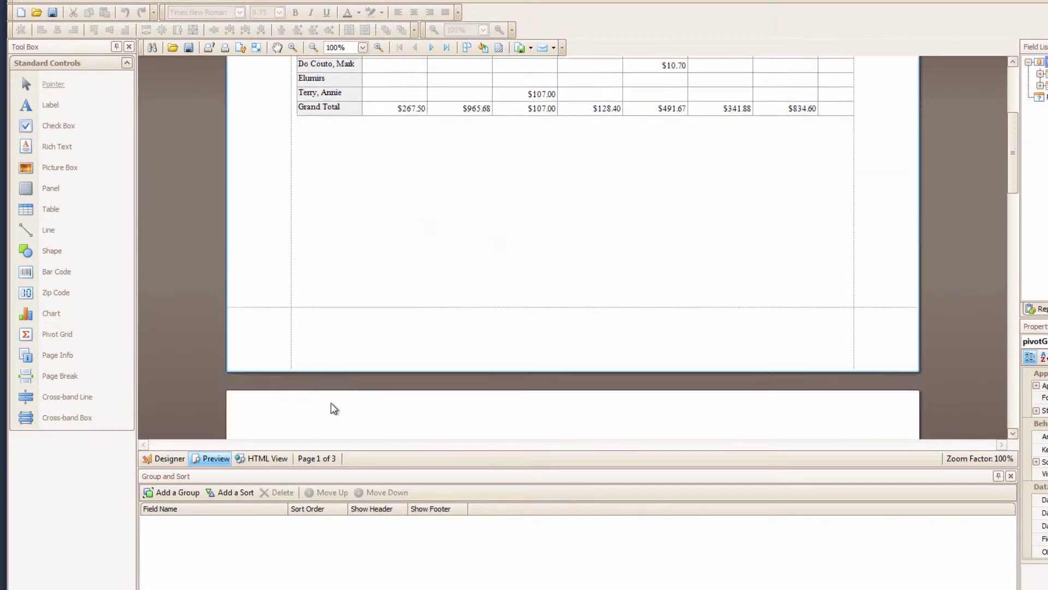
# - Set fieldTxnDate's Grouping Interval to Month and preview the month columns
pyautogui.click(164, 458)
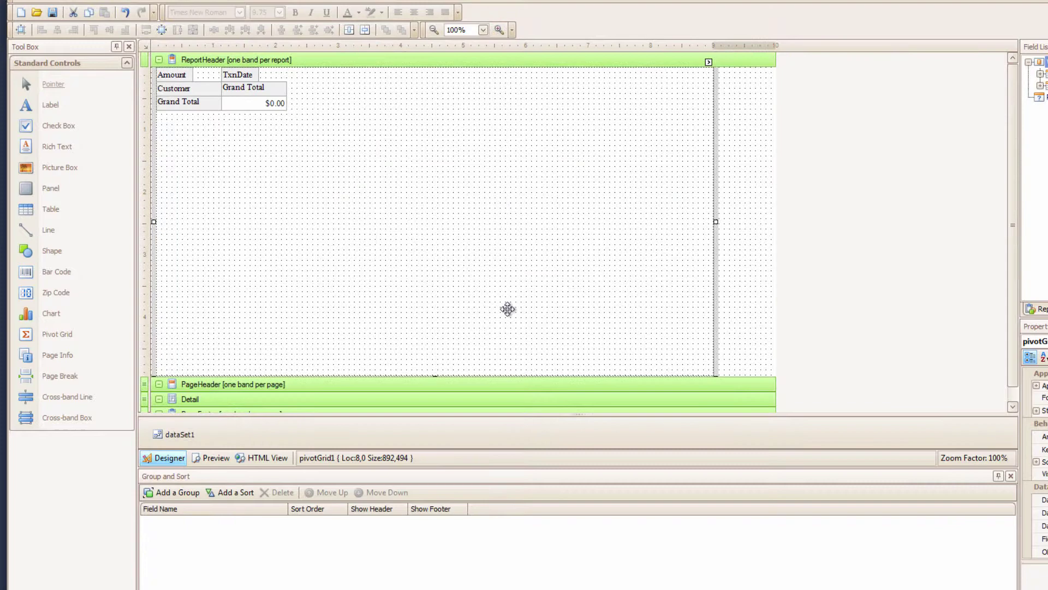
pyautogui.click(708, 63)
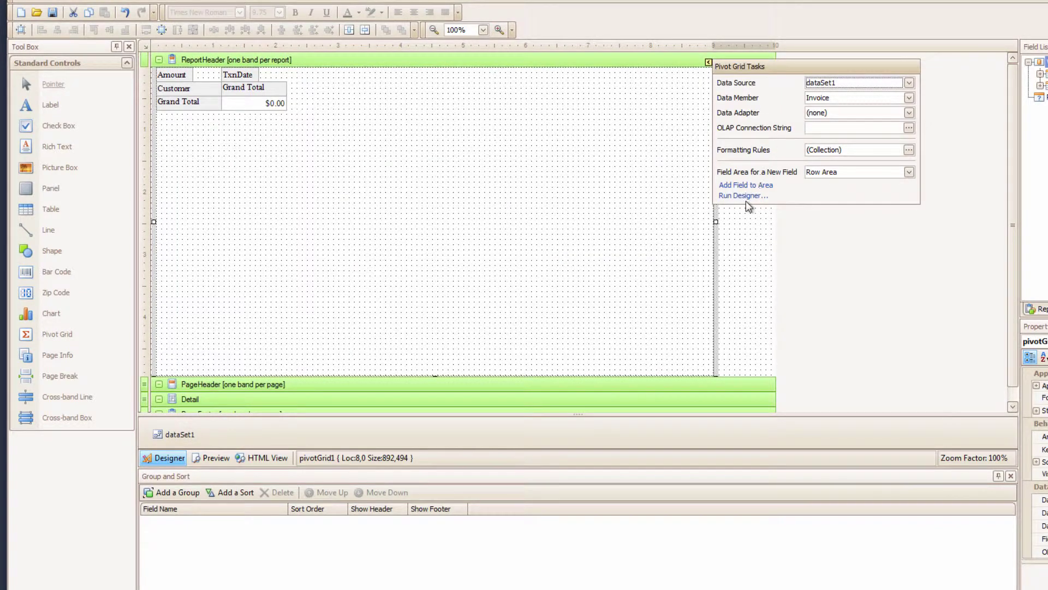
pyautogui.click(746, 198)
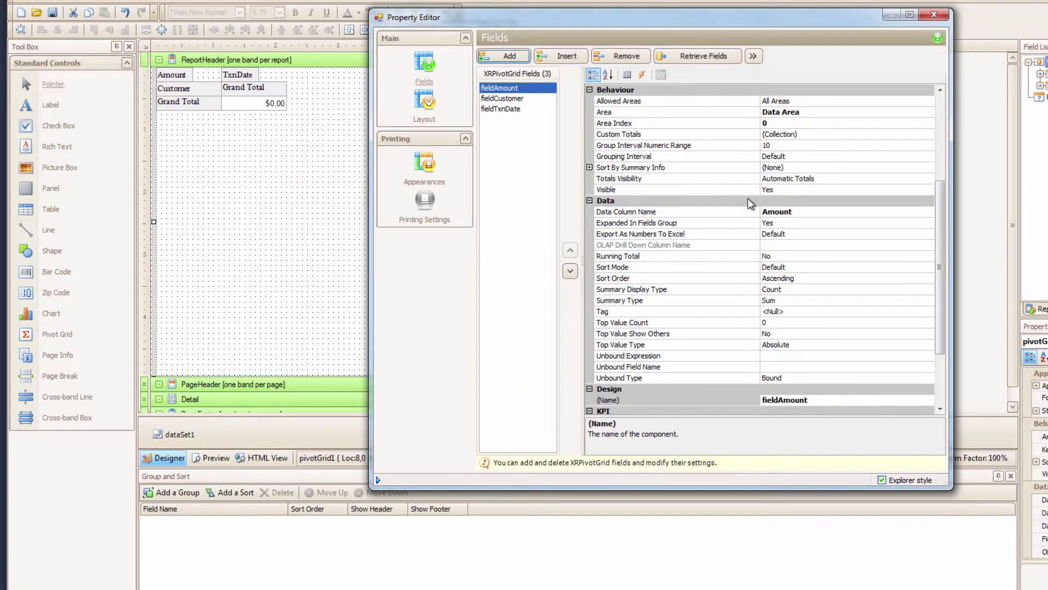
pyautogui.click(515, 112)
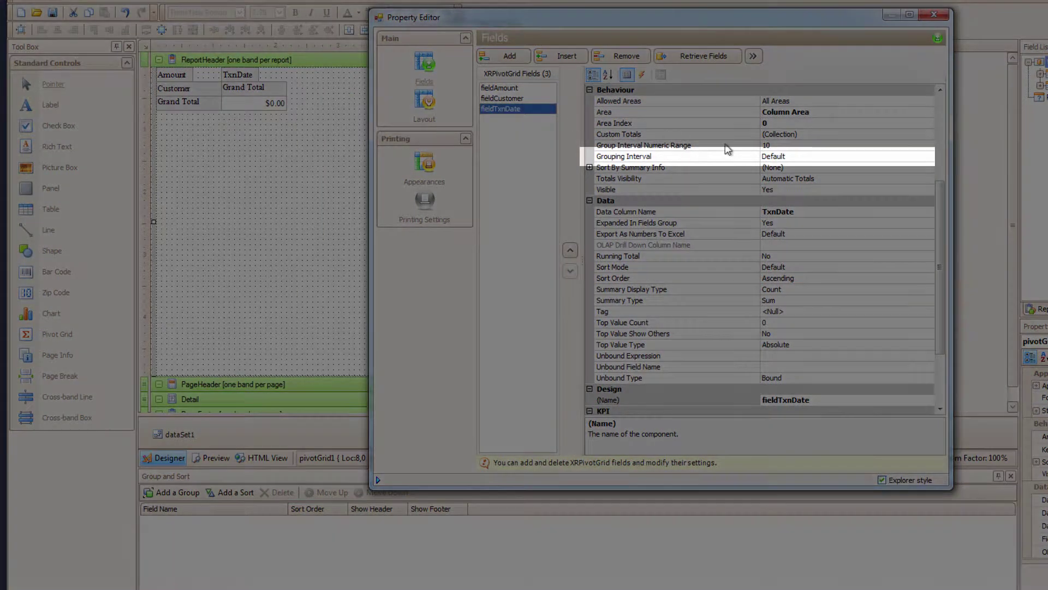
pyautogui.click(819, 157)
pyautogui.click(928, 157)
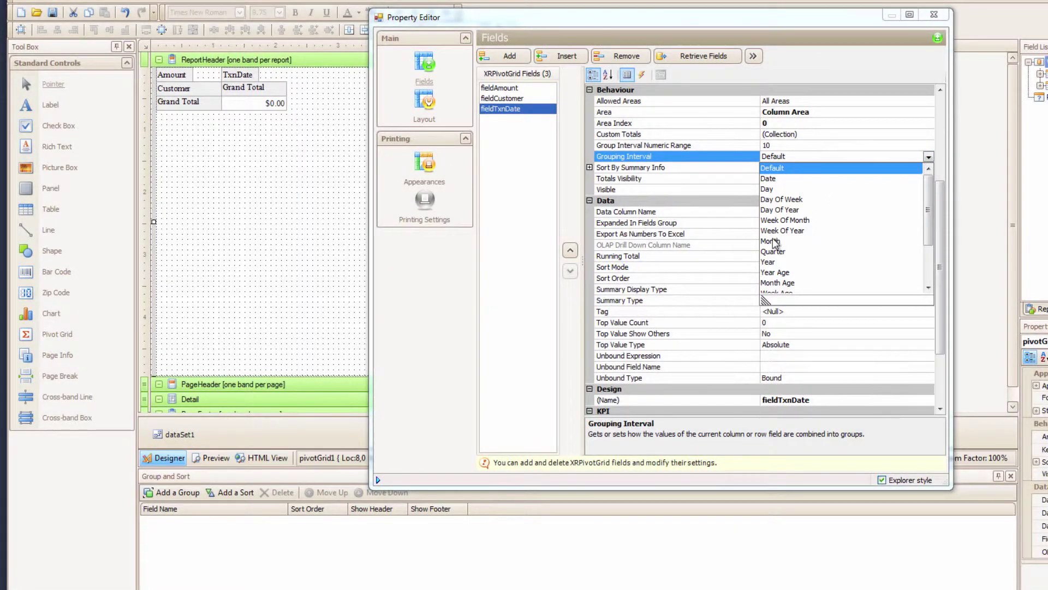
pyautogui.click(774, 242)
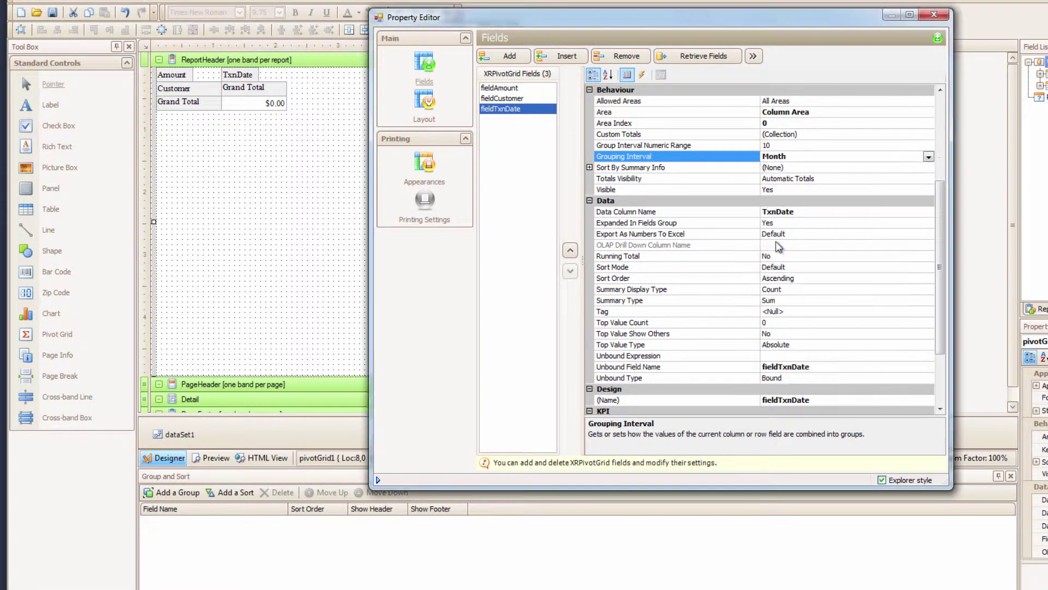
pyautogui.click(934, 15)
pyautogui.click(214, 458)
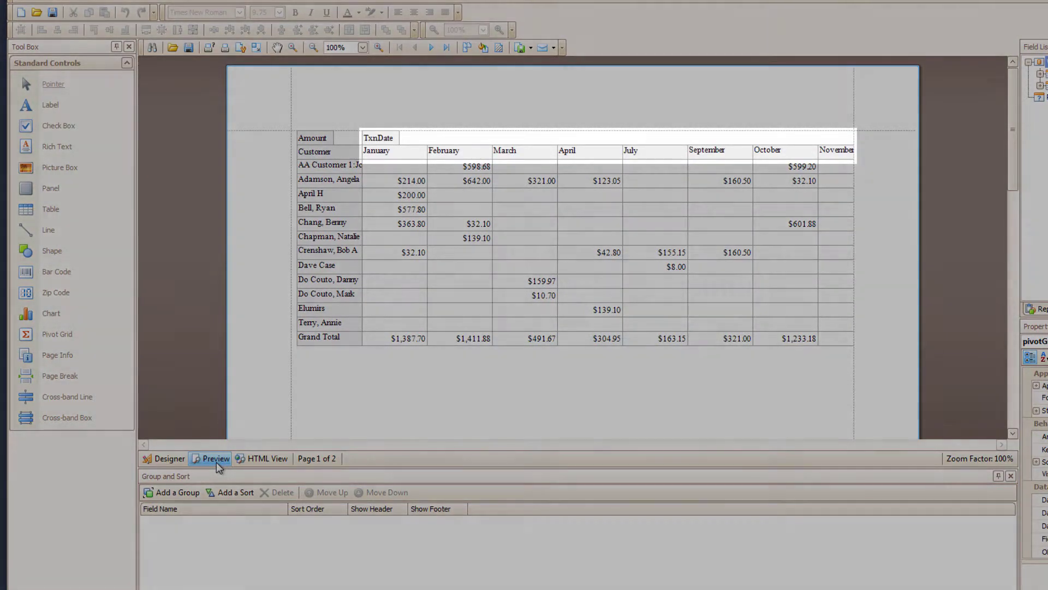
# - Scroll through both preview pages, then return to the design view
pyautogui.scroll(-10, 287, 412)
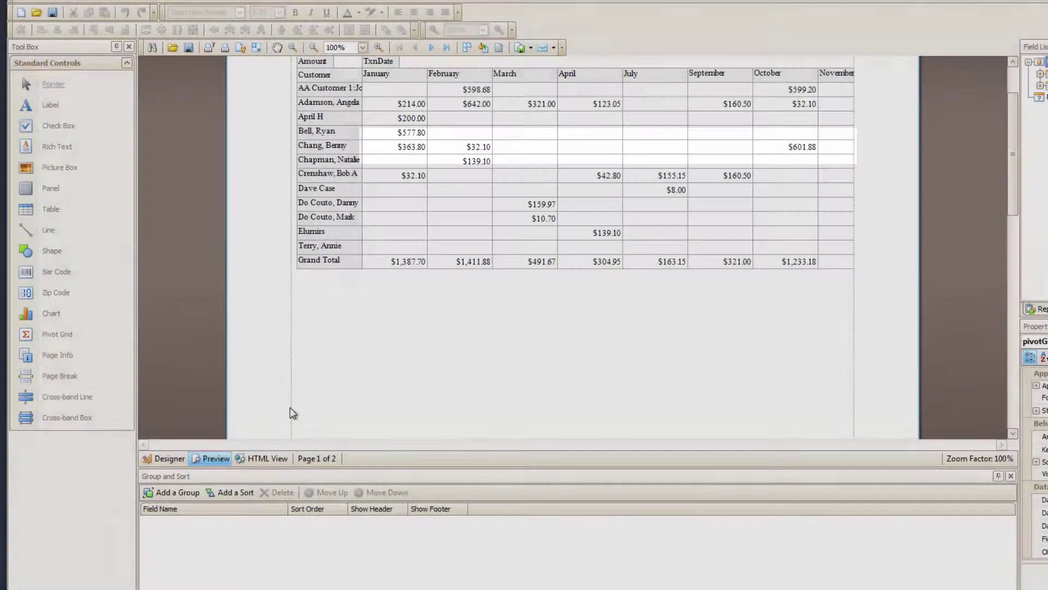
pyautogui.scroll(-3, 290, 408)
pyautogui.scroll(10, 290, 407)
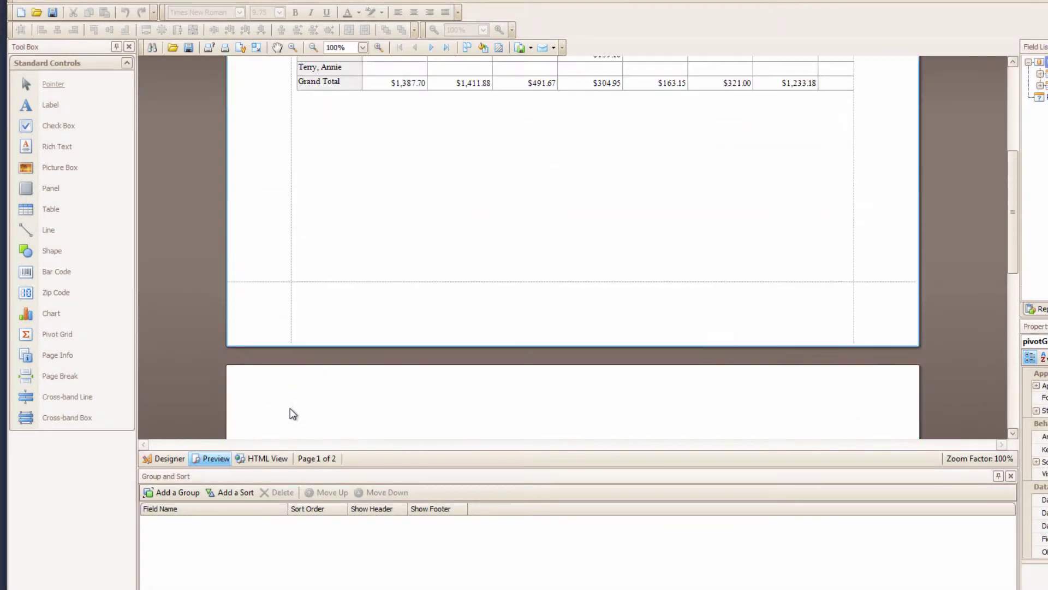
pyautogui.scroll(1, 290, 408)
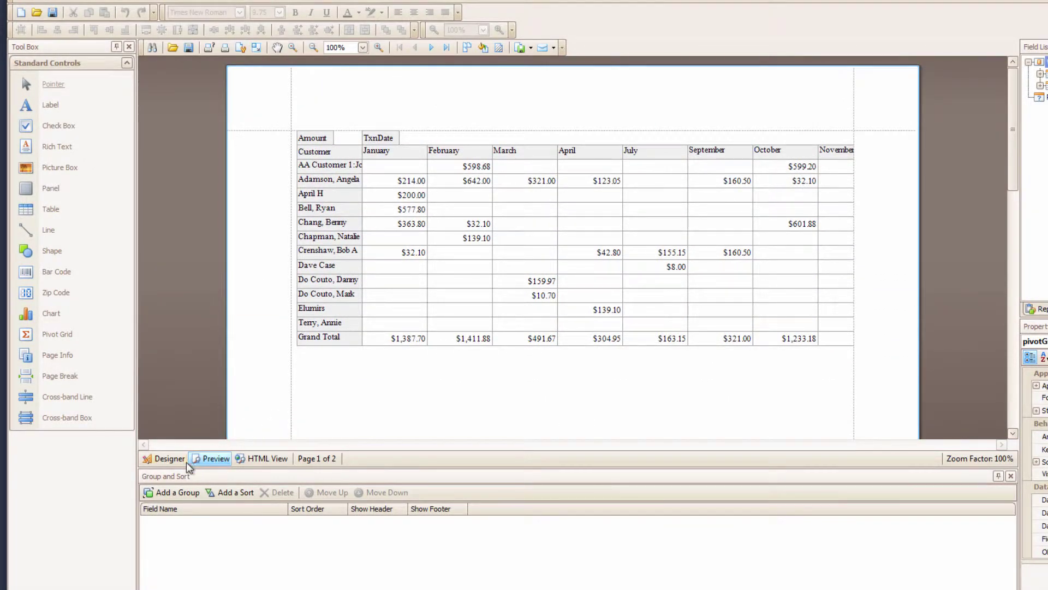
pyautogui.click(168, 459)
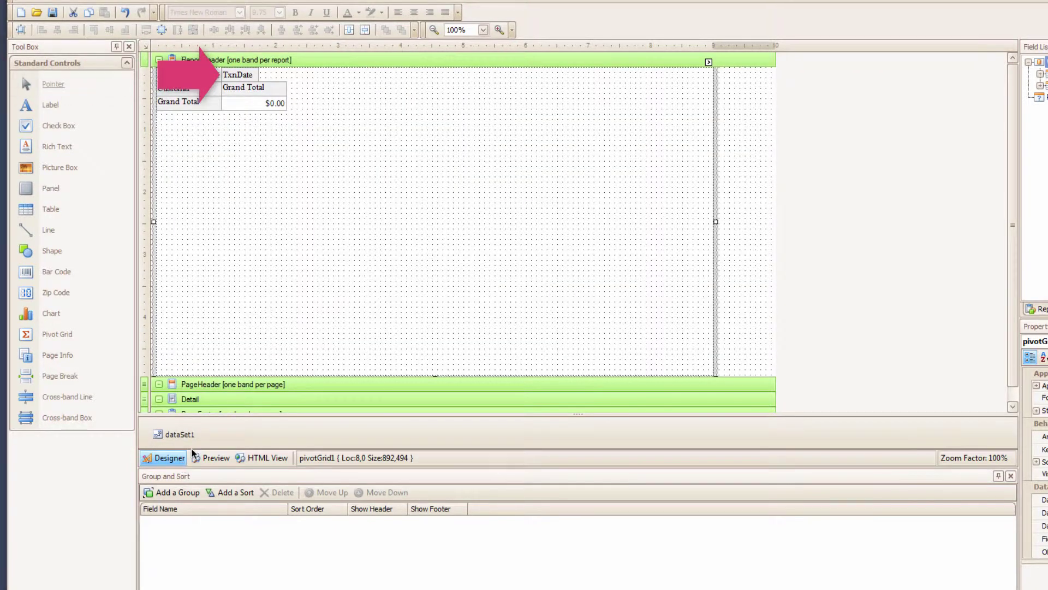
# - Change the TxnDate column field's Width from 100 to 70
pyautogui.click(249, 76)
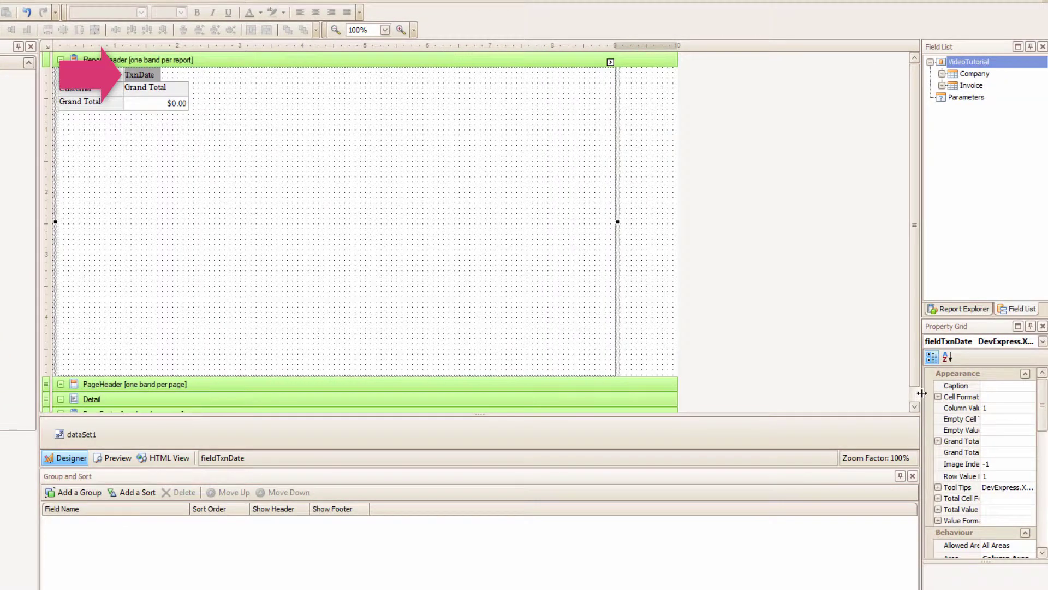
pyautogui.moveTo(922, 393); pyautogui.dragTo(800, 383)
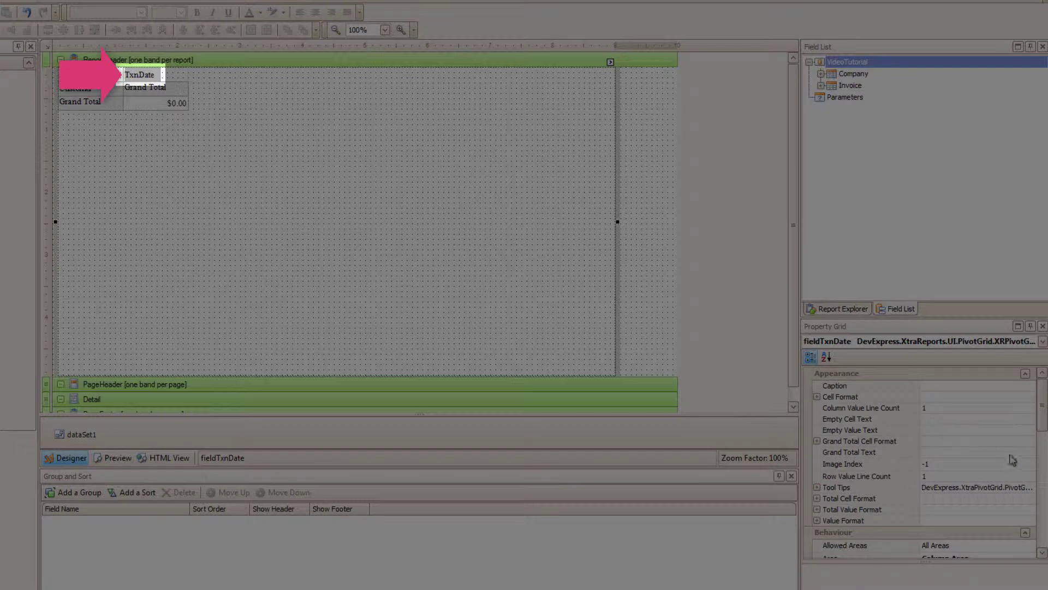
pyautogui.moveTo(1045, 431); pyautogui.dragTo(1045, 544)
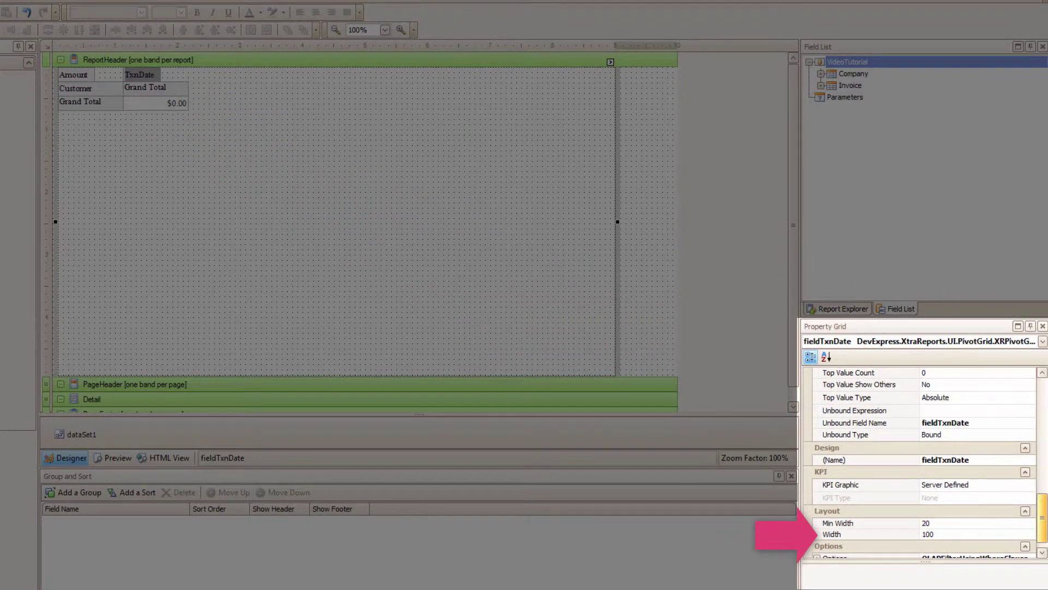
pyautogui.click(944, 539)
pyautogui.write('70')
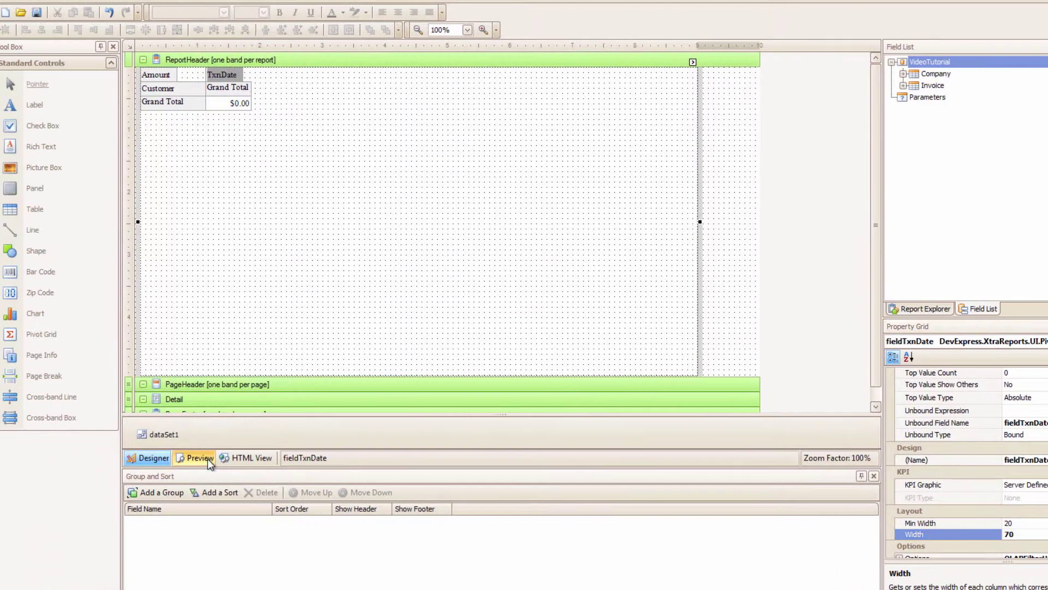
# - Preview the report and zoom in on the one-page grid with grand totals
pyautogui.click(125, 458)
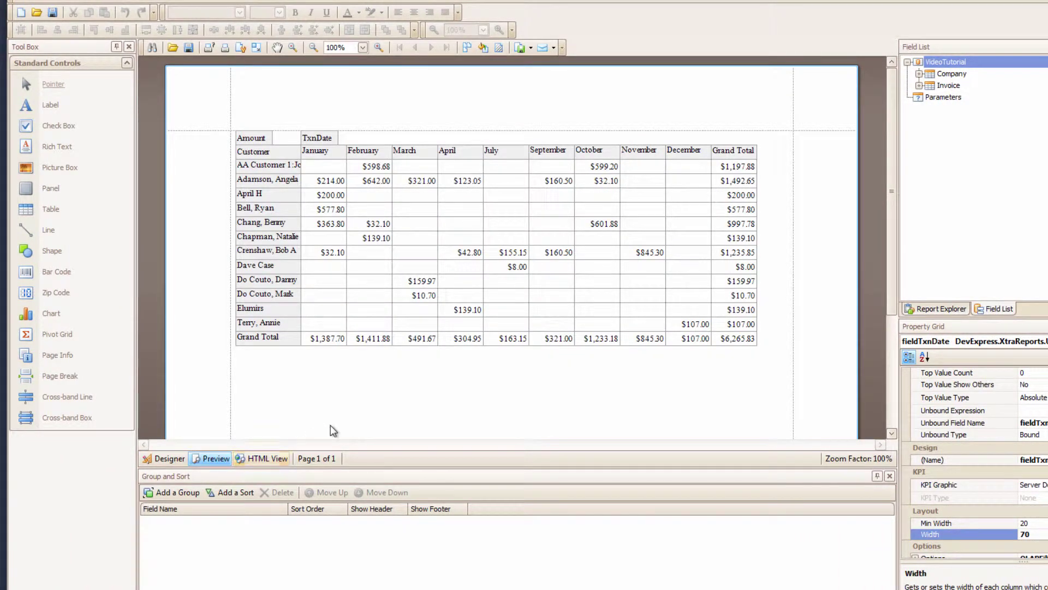
pyautogui.click(379, 47)
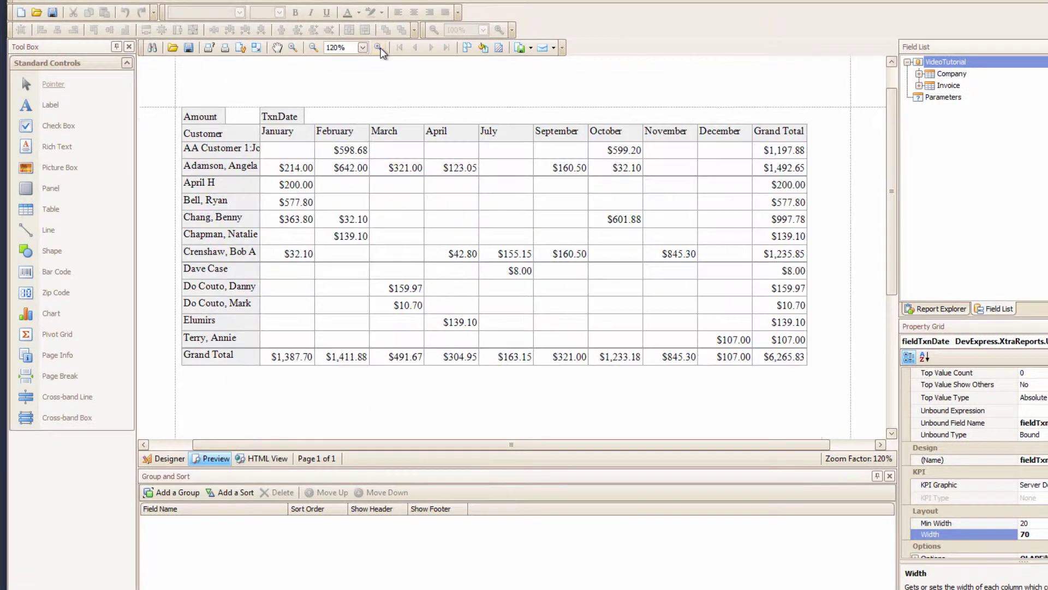